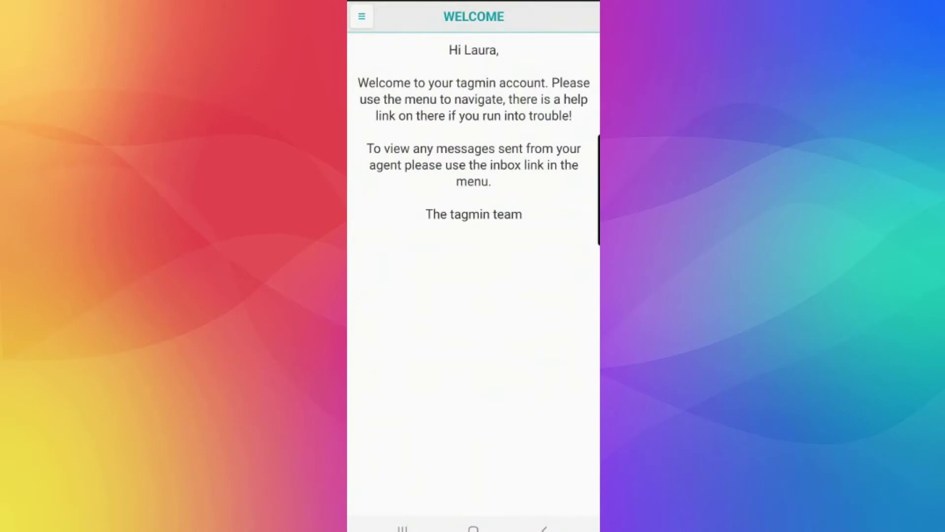
# Go to the Tapes page from the navigation menu
pyautogui.click(362, 16)
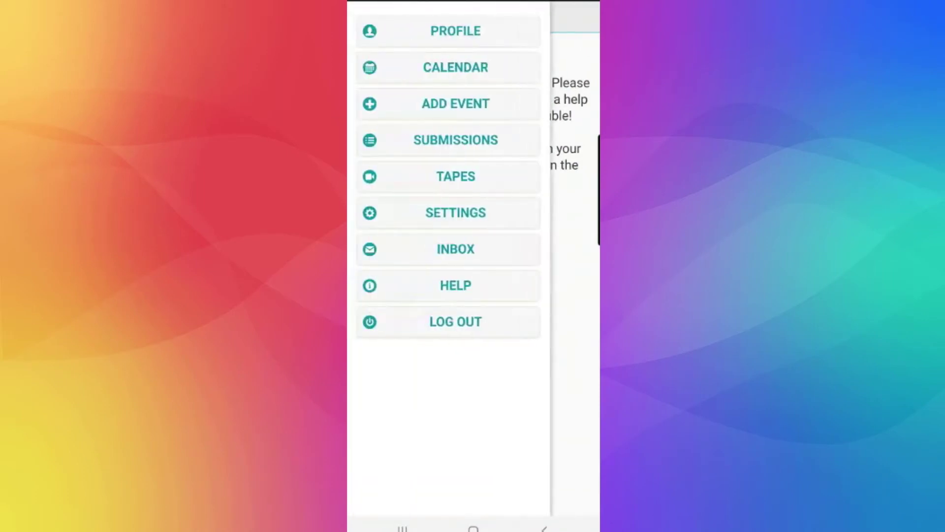
pyautogui.click(456, 176)
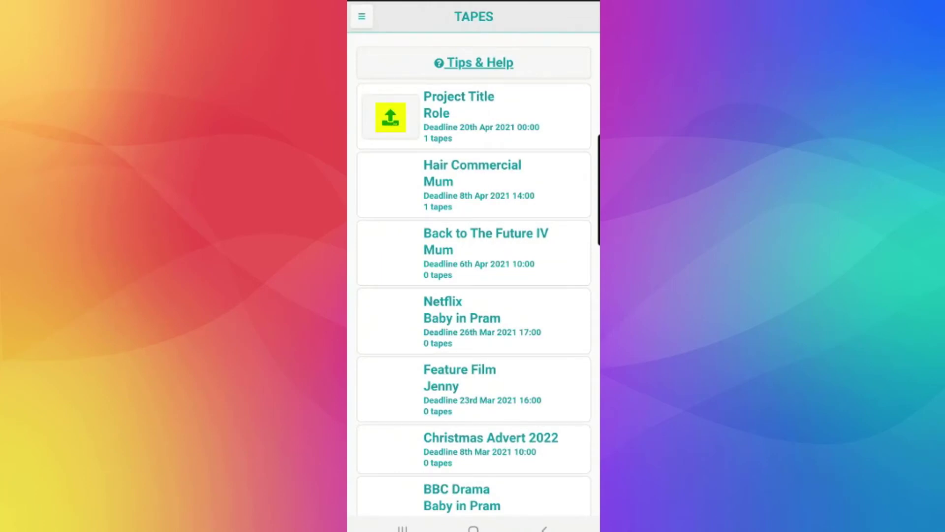
# Start the first project's upload with 20210419_115646.mp4 and choose to add more files
pyautogui.click(390, 117)
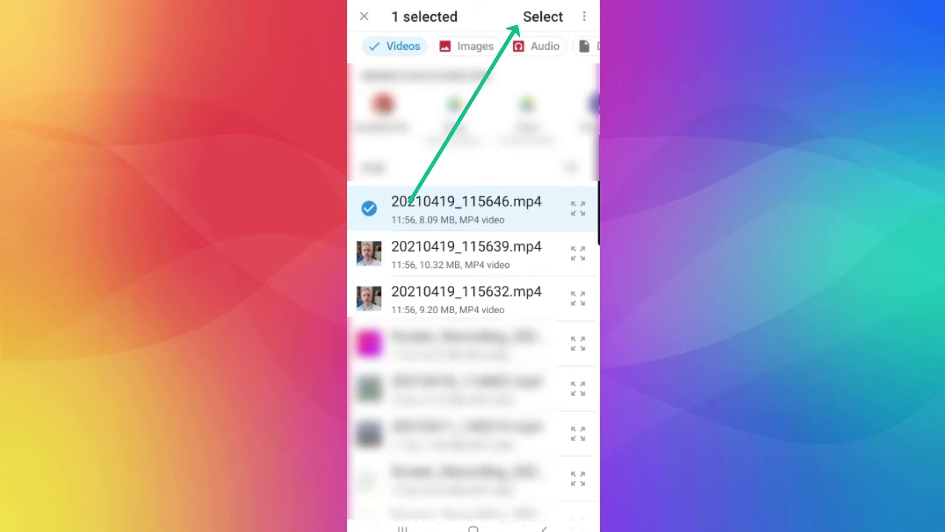
pyautogui.click(543, 16)
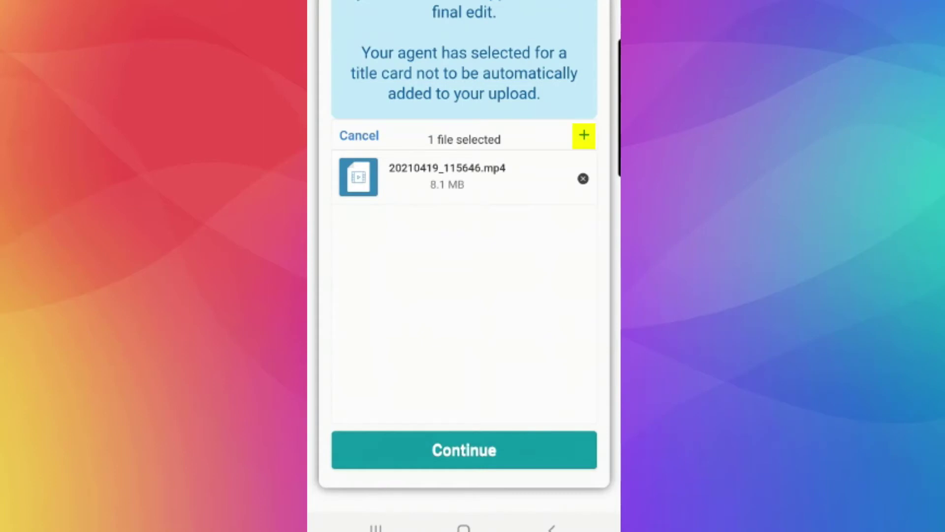
pyautogui.click(584, 136)
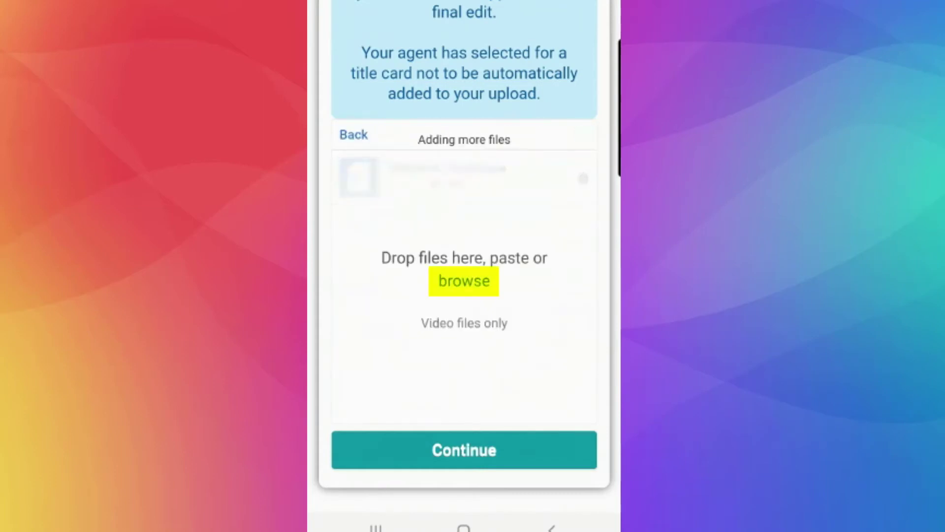
# Add 20210419_115639.mp4, answer Yes to stitching the clips, and go to add a third file
pyautogui.click(464, 280)
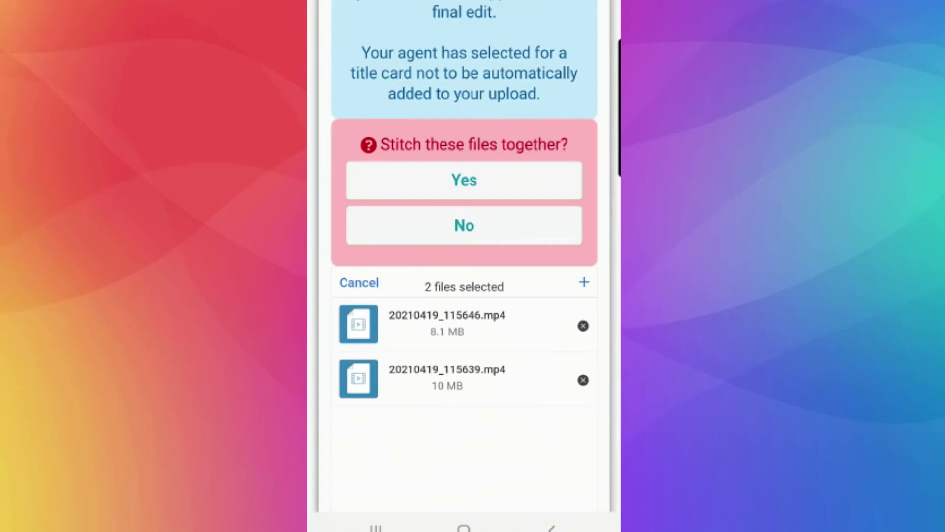
pyautogui.click(465, 180)
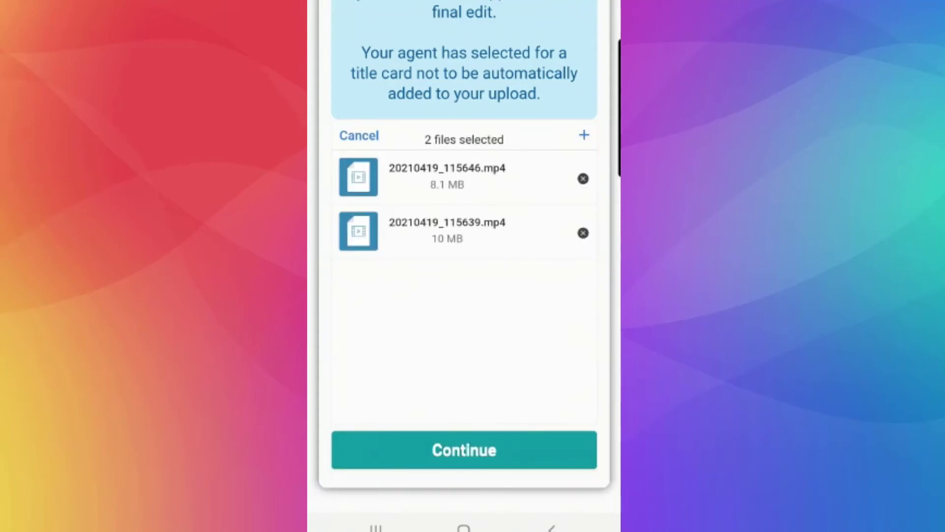
pyautogui.click(583, 136)
# Add 20210419_115632.mp4 as the third clip and continue to labelling
pyautogui.click(464, 281)
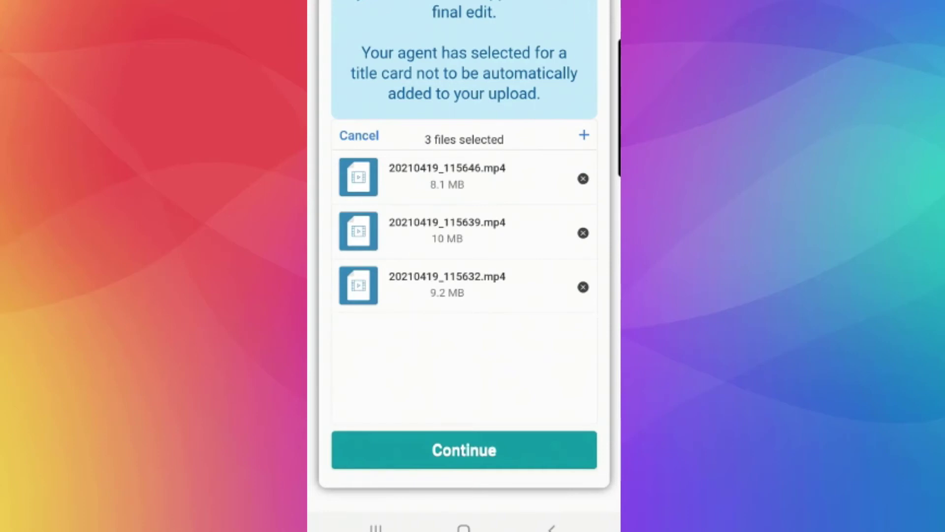
pyautogui.click(464, 450)
pyautogui.write('Slate and scene')
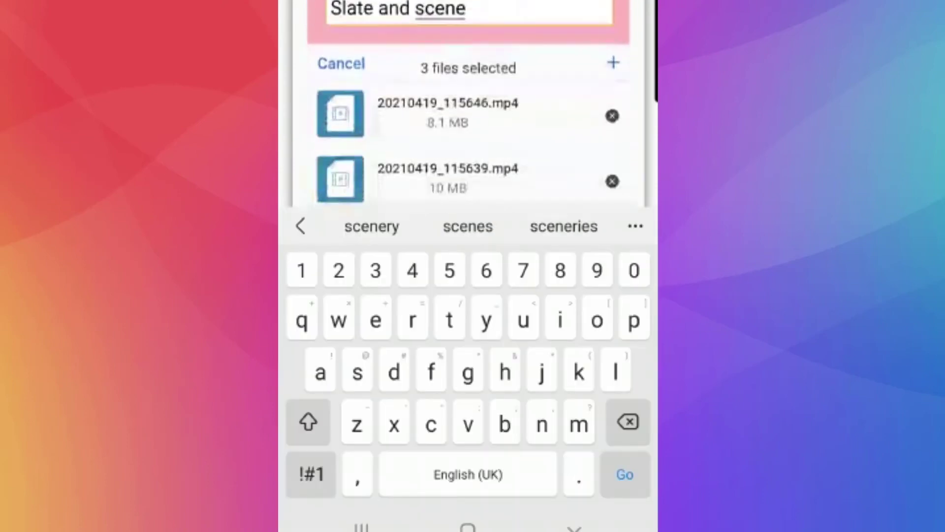
pyautogui.scroll(-5, 469, 112)
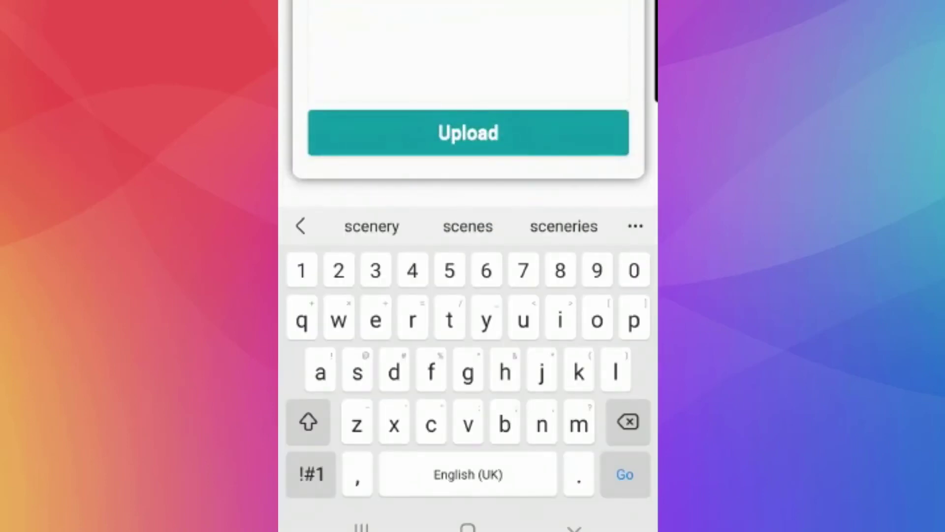
# Upload the three clips labelled 'Slate and scene' to the project
pyautogui.click(468, 133)
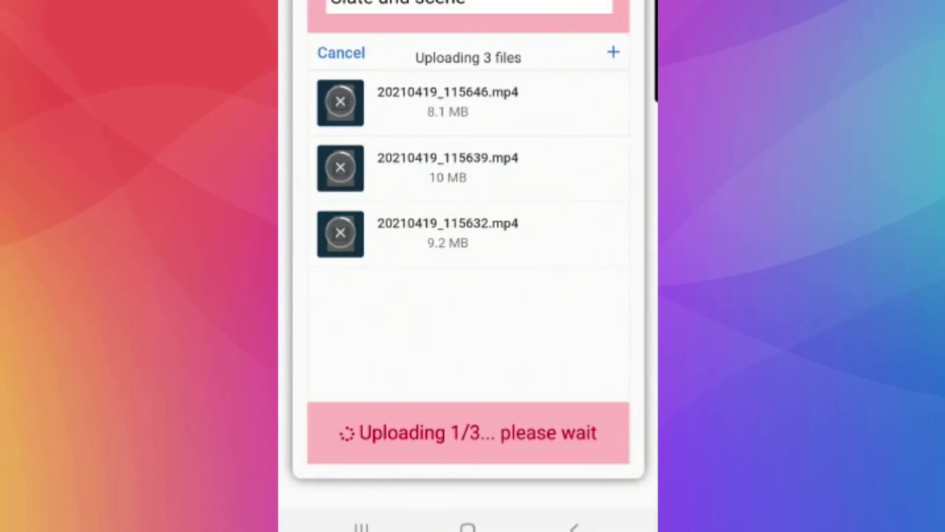